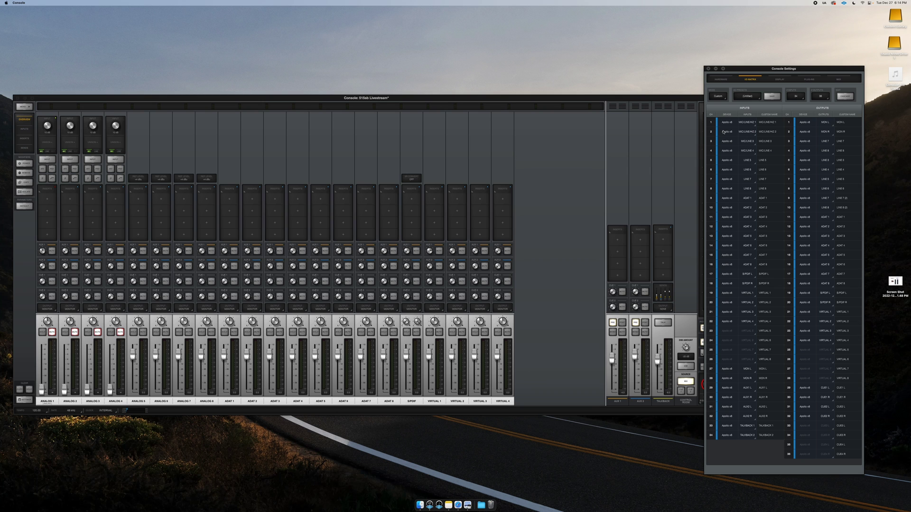
Reassign I/O Matrix input 1 to Monitor > MON L and input 2 to Monitor > MON R.
click(747, 124)
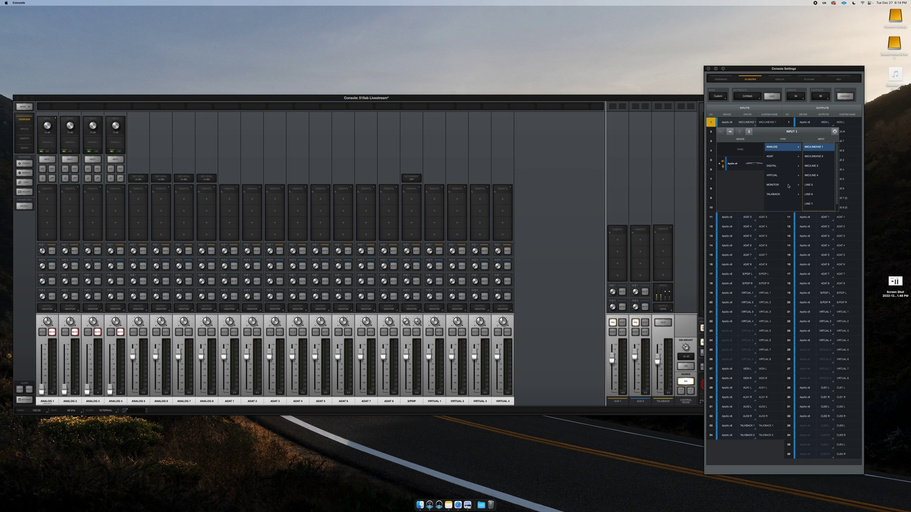
click(788, 185)
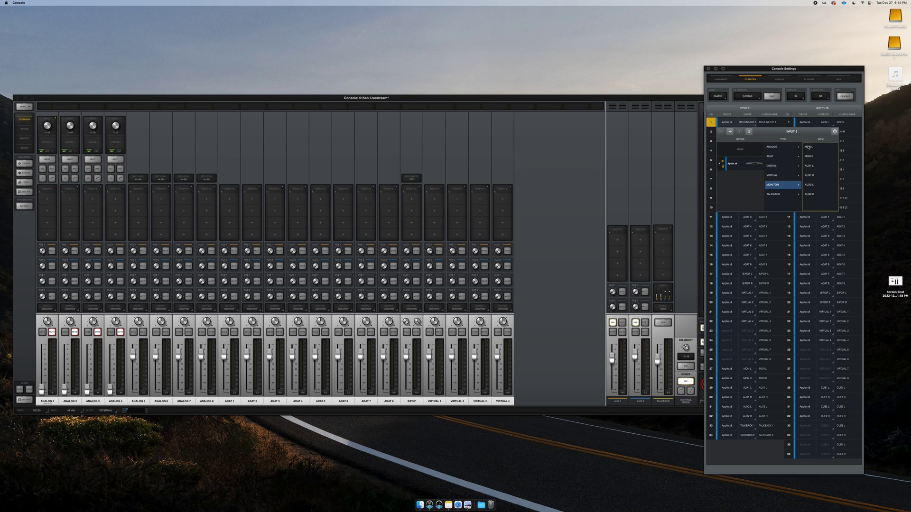
click(809, 148)
click(748, 133)
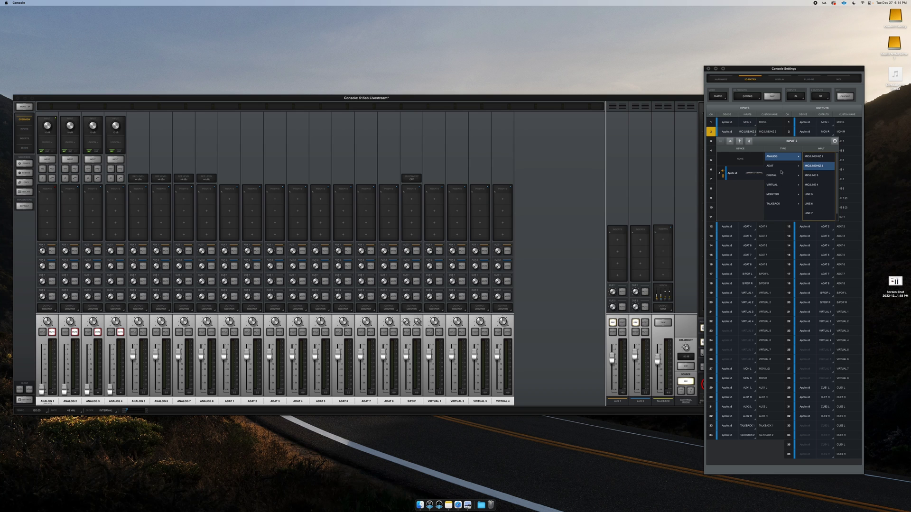
click(783, 195)
click(812, 165)
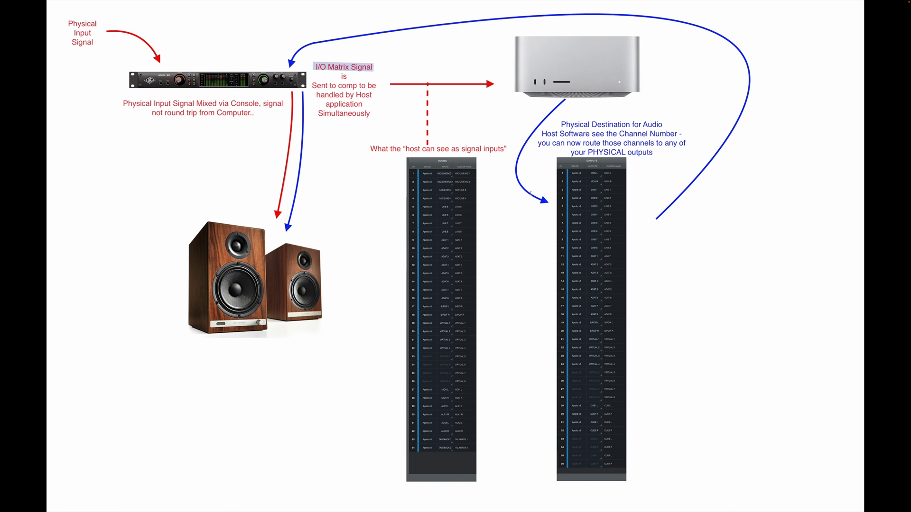
Launch Audio MIDI Setup from Spotlight by searching 'audio'.
key(super+Tab)
key(super+space)
text(audio)
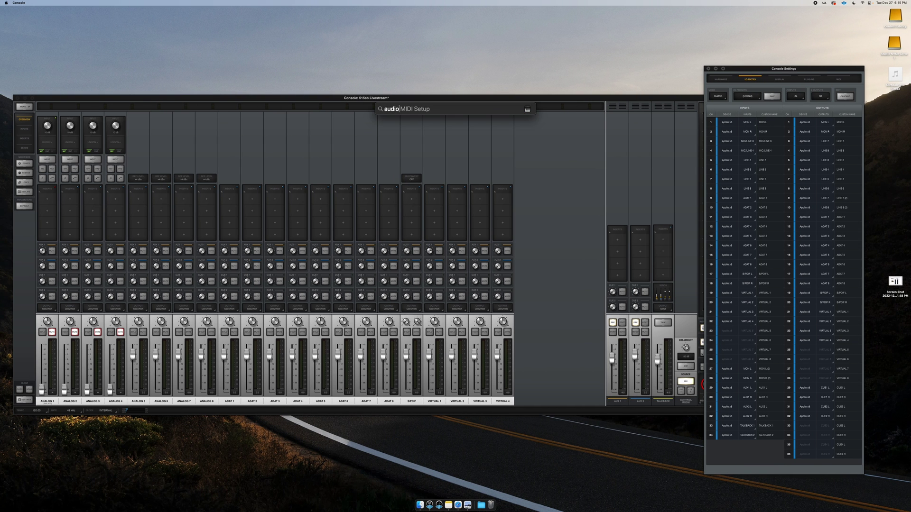
key(Return)
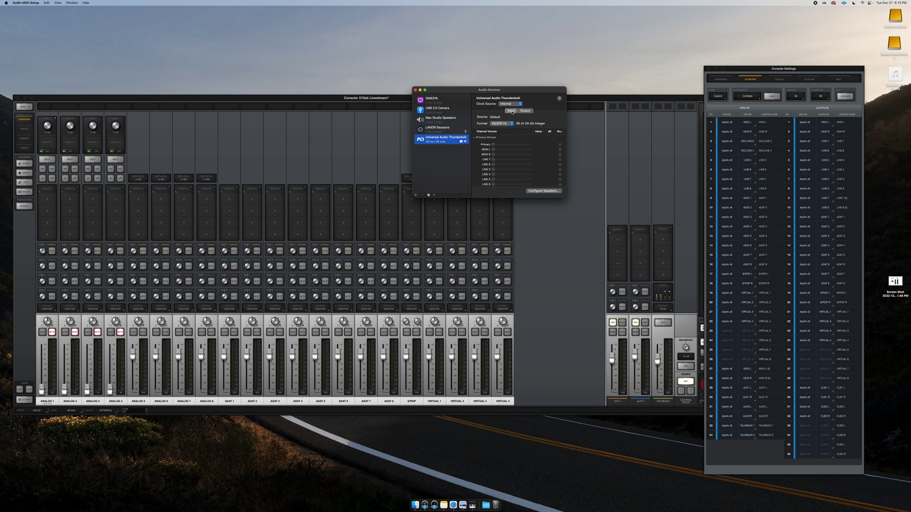
Configure the Thunderbolt speakers with Left on VIRTUAL 1 and Right on VIRTUAL 2, then close the window.
click(535, 191)
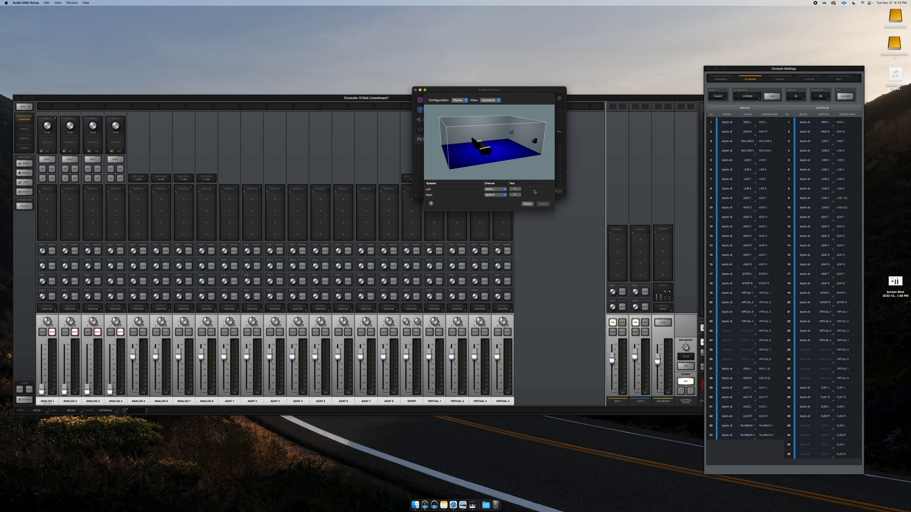
click(501, 191)
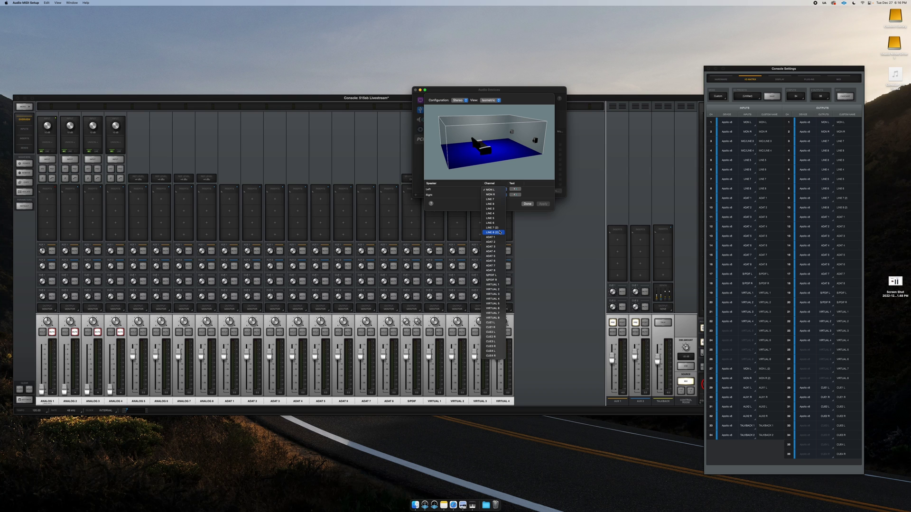
click(498, 286)
click(498, 195)
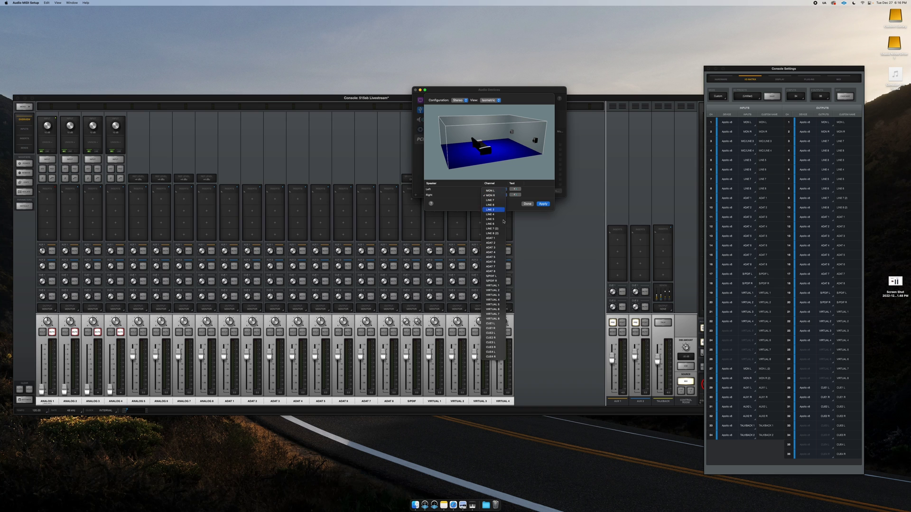
click(501, 290)
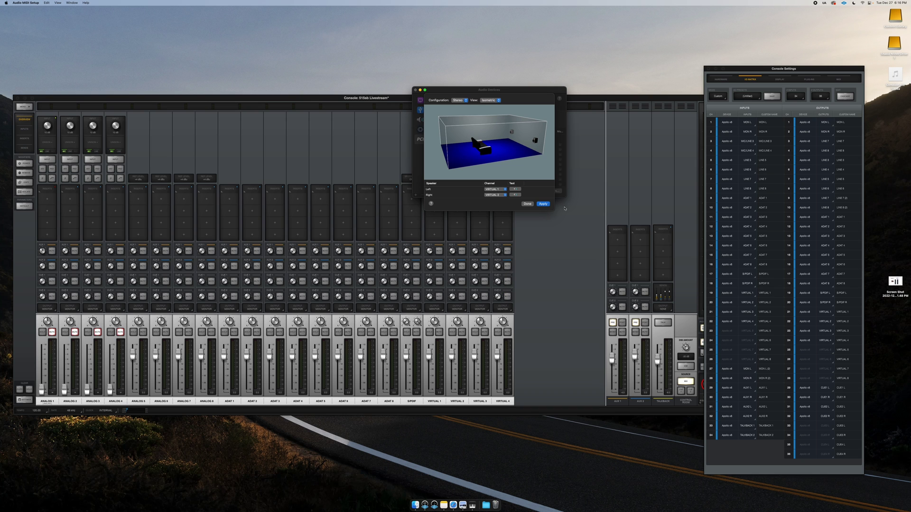
click(544, 204)
click(528, 204)
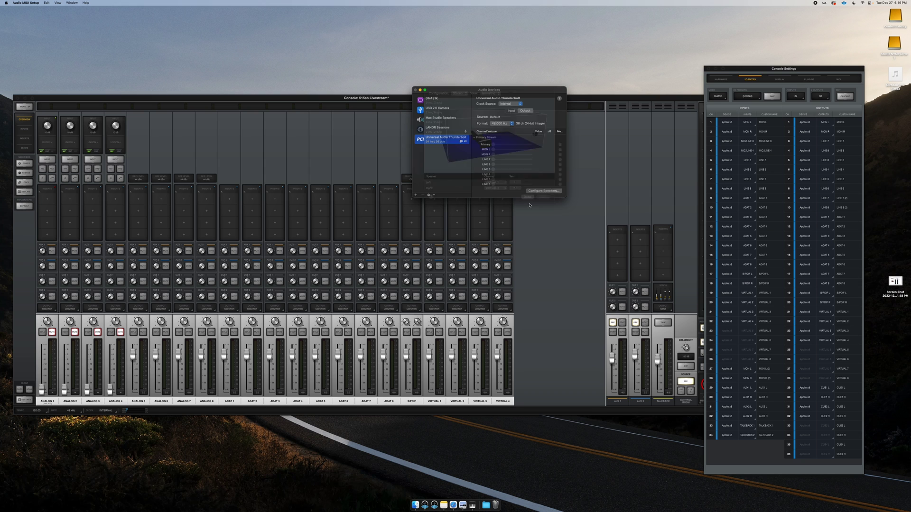
click(416, 90)
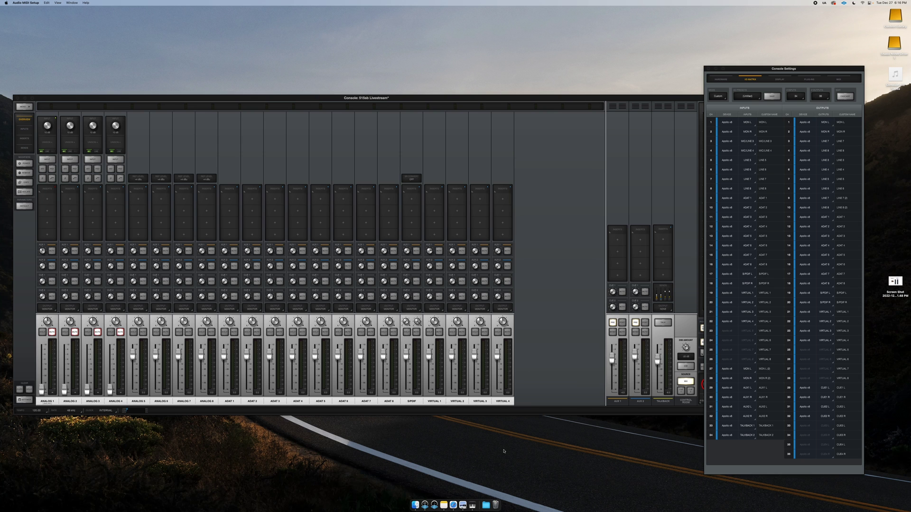
Launch Spotify from Spotlight and temporarily hide its window.
key(super+space)
text(spotify)
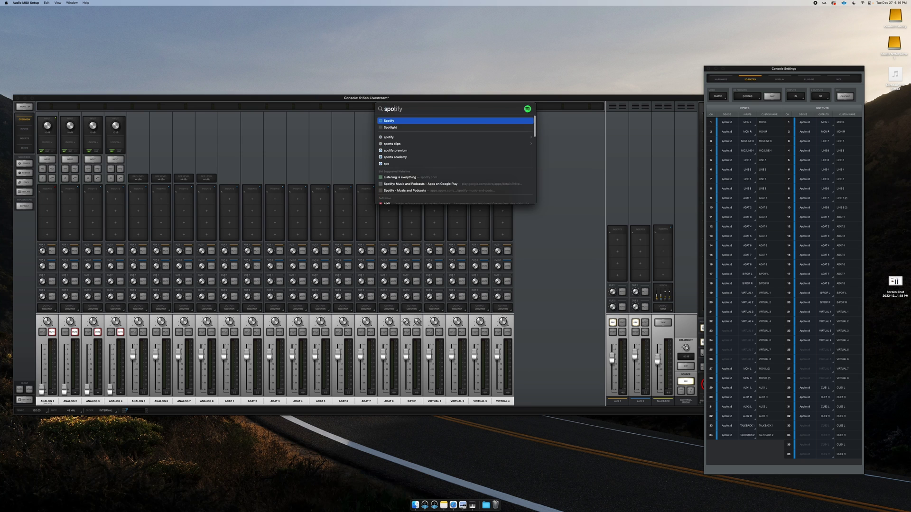
key(Return)
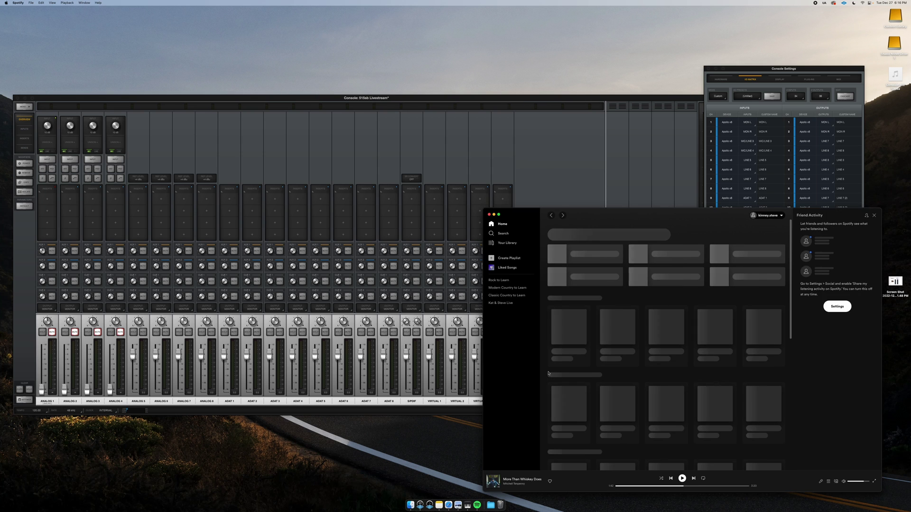
key(super+w)
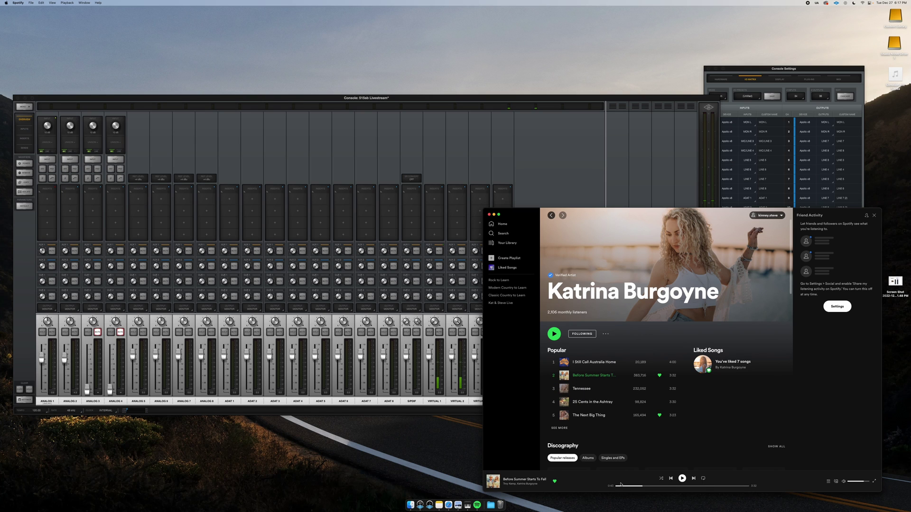
Restart the track near its beginning, move Spotify to the lower right, and start playback.
drag(621, 486, 616, 486)
drag(745, 231, 518, 203)
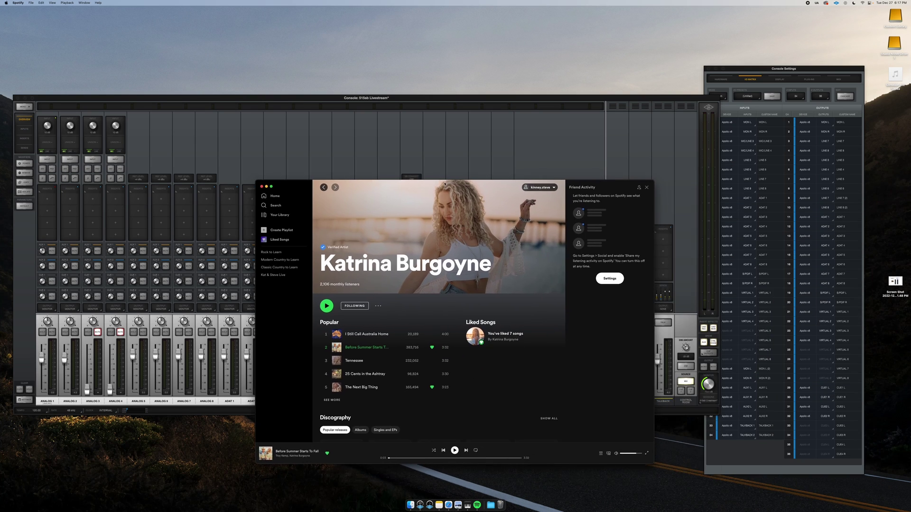
click(754, 125)
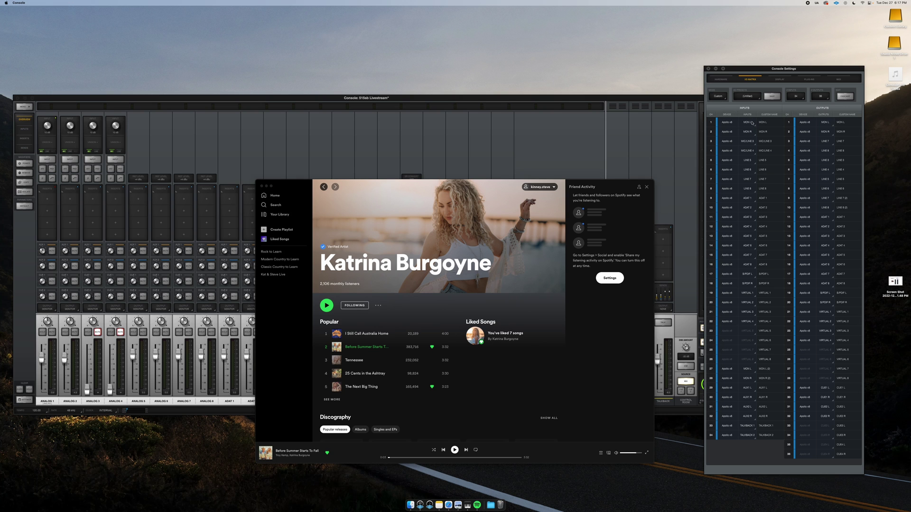
drag(475, 180, 776, 204)
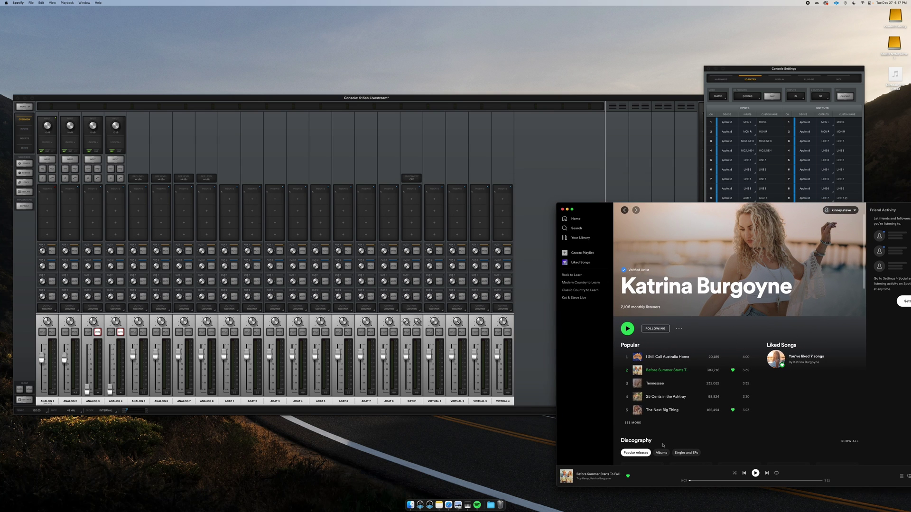
key(space)
Bring the Console mixer in front of Spotify to watch the VIRTUAL 1/2 and monitor meters.
click(531, 348)
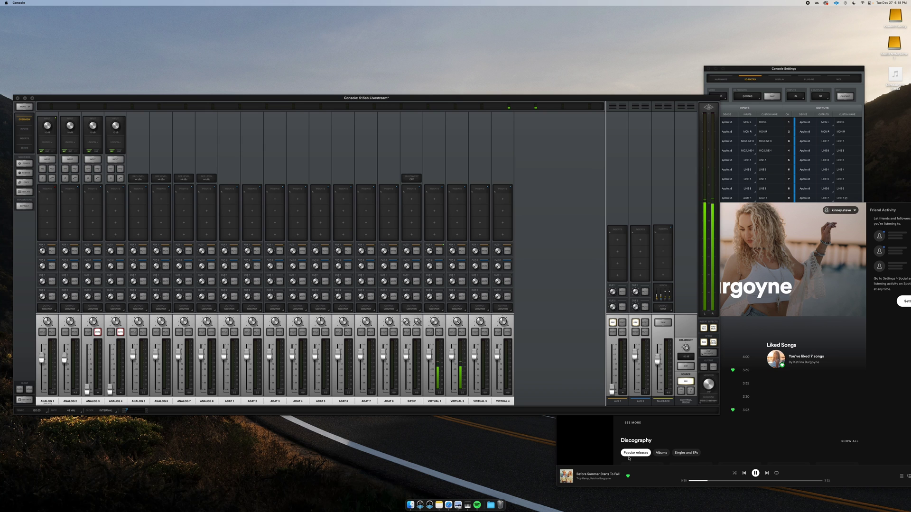
click(735, 213)
click(735, 164)
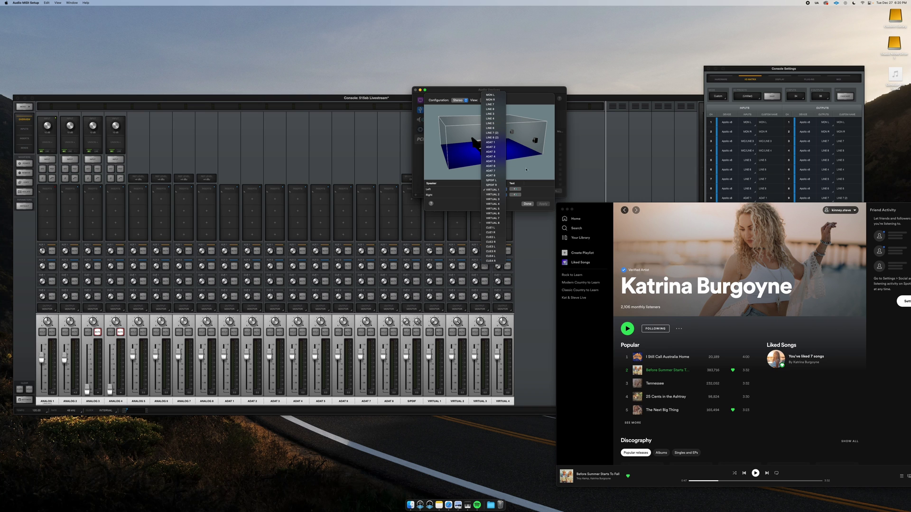
Dismiss the unchanged speaker channel list and return to the Console Settings window.
click(525, 204)
click(749, 132)
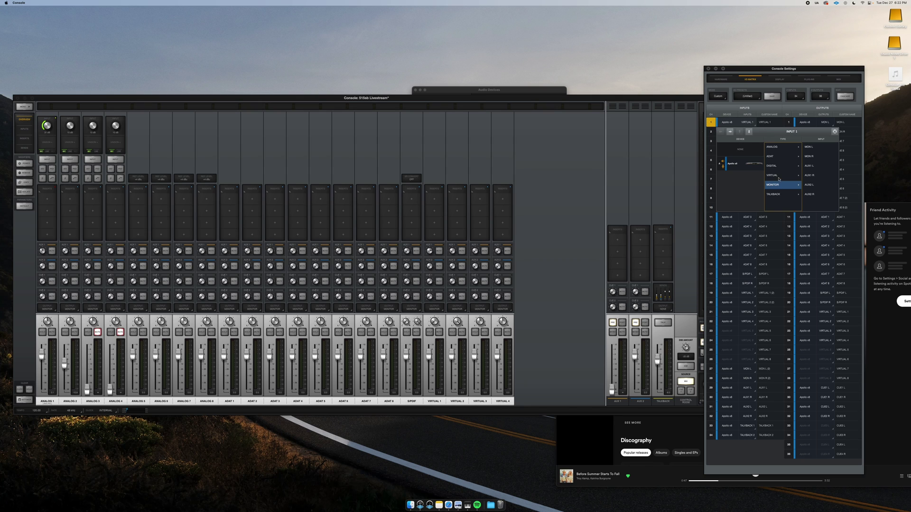
Route input 1 to AUX1 L and input 2 to AUX1 R, then raise the AUX 1 fader.
click(811, 166)
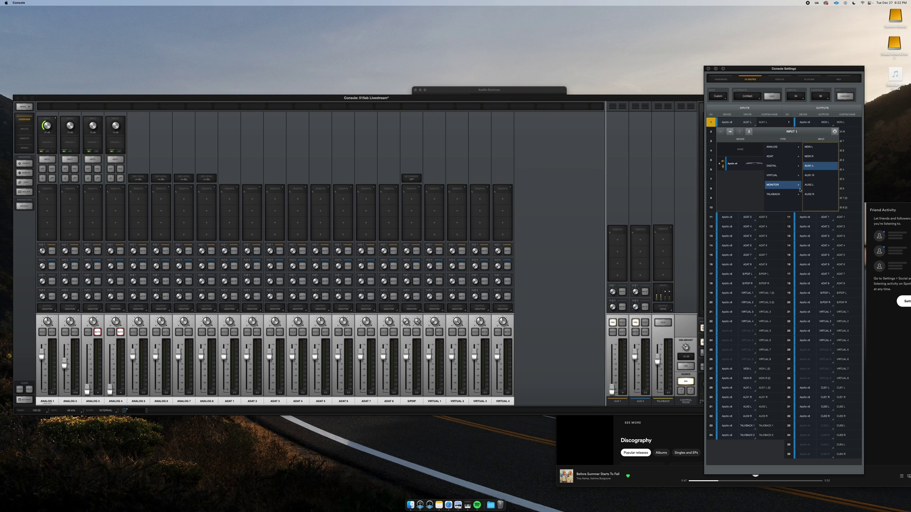
click(750, 132)
mouse_move(783, 195)
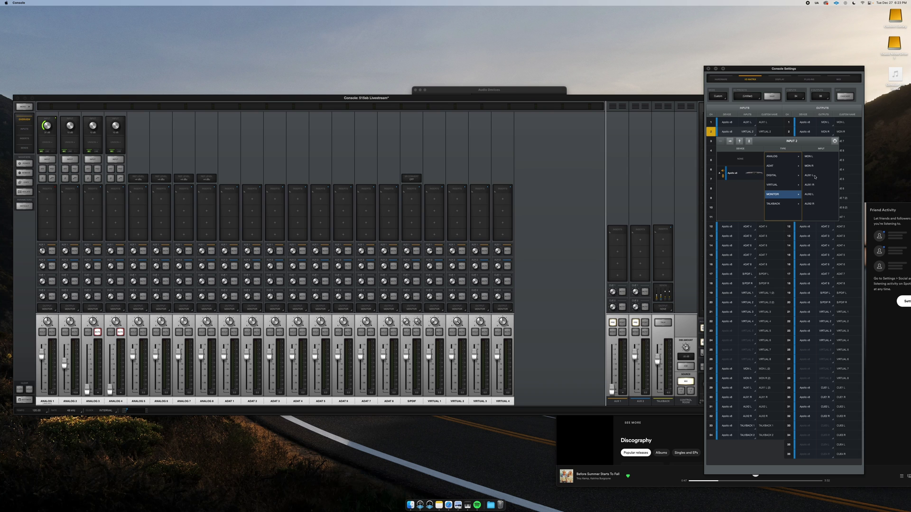
click(814, 186)
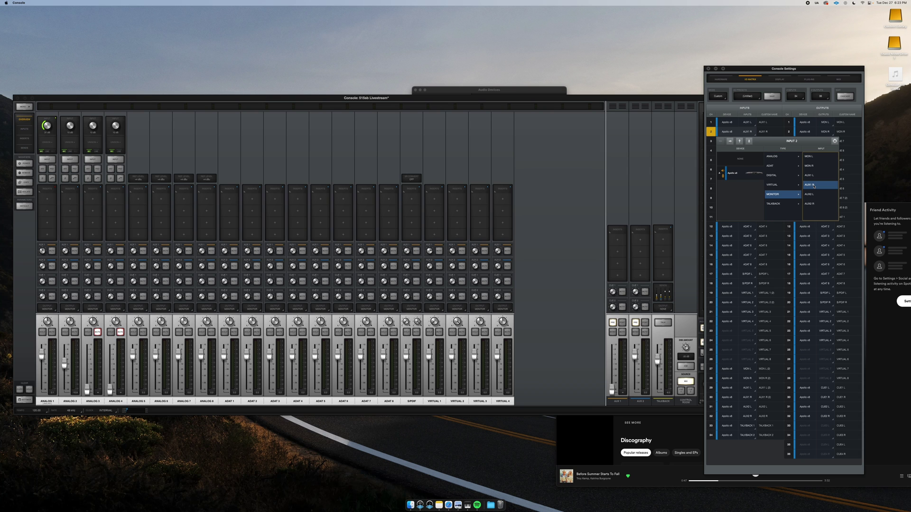
click(834, 141)
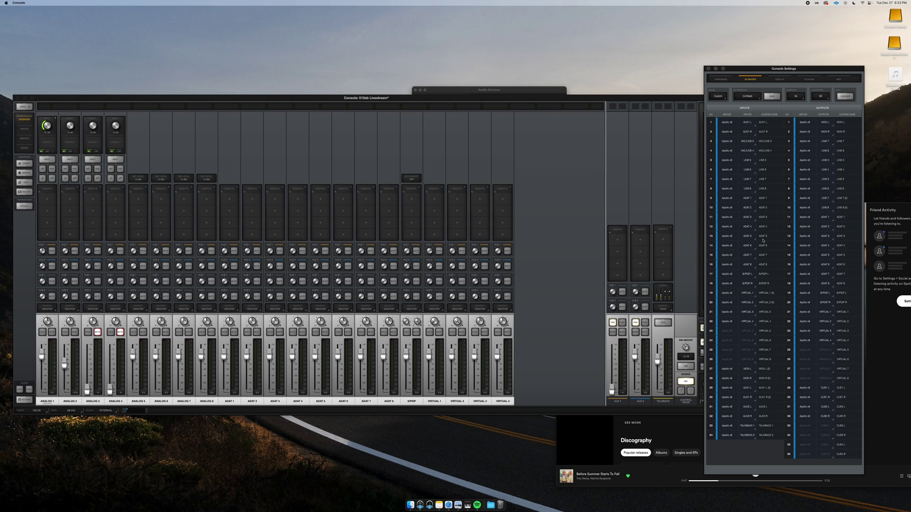
drag(611, 390, 608, 355)
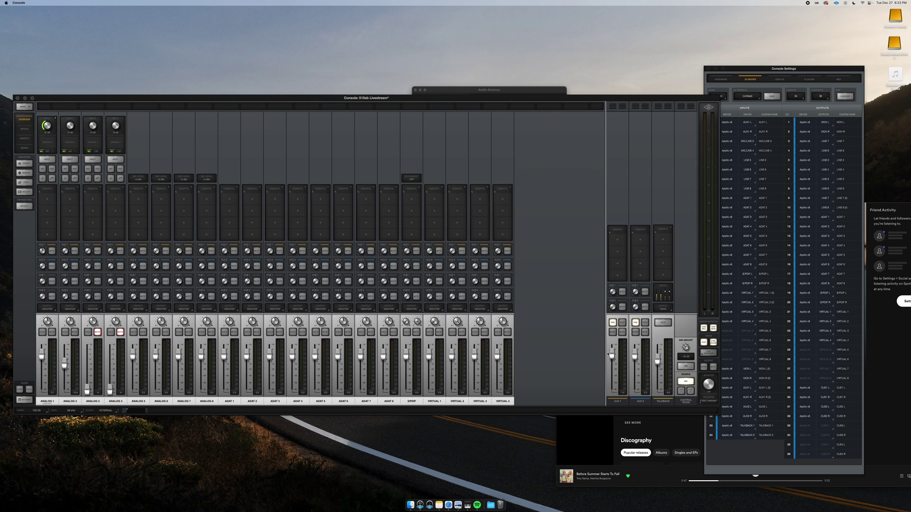
drag(606, 354, 608, 352)
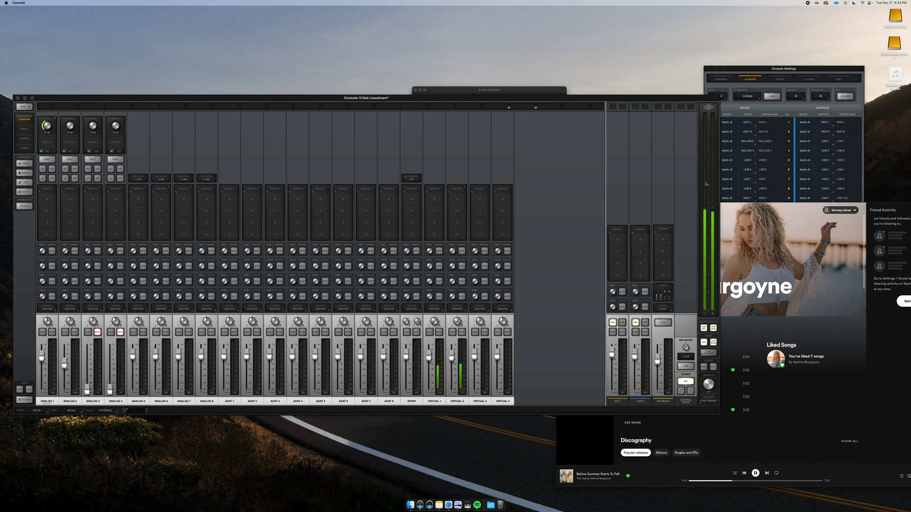
Set CUE 1's source to MIX in Cue Outputs, then lower the AUX 1 fader slightly.
click(709, 352)
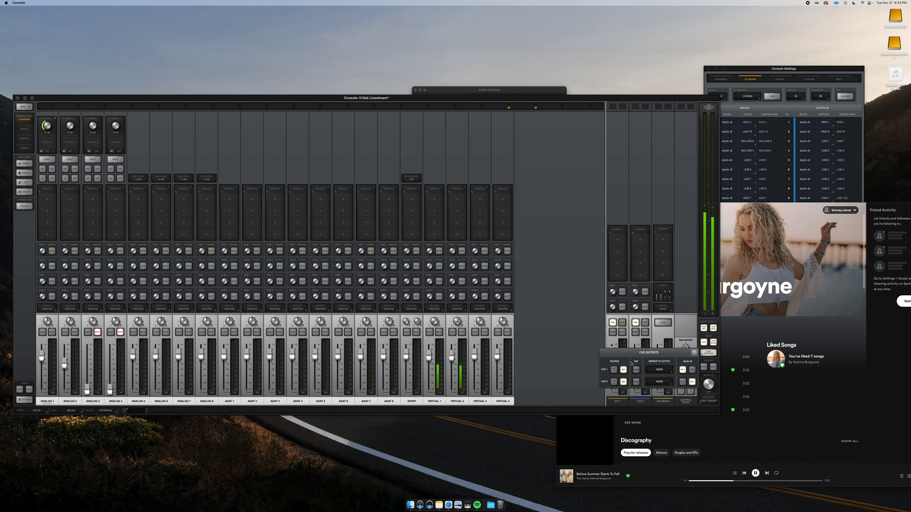
click(621, 370)
click(694, 353)
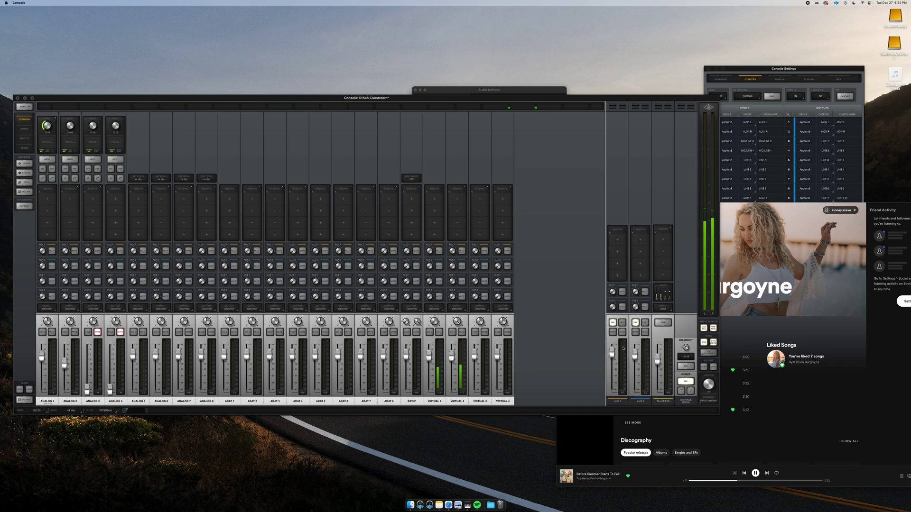
drag(615, 354, 613, 356)
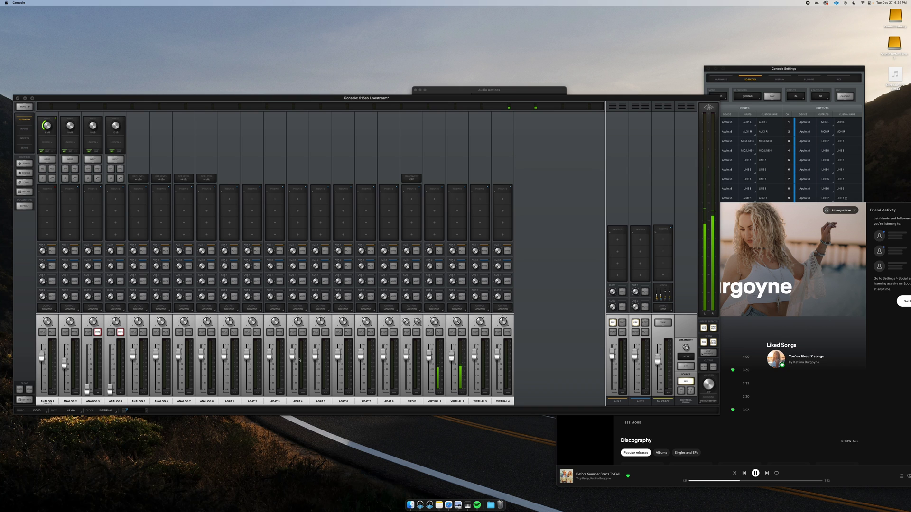